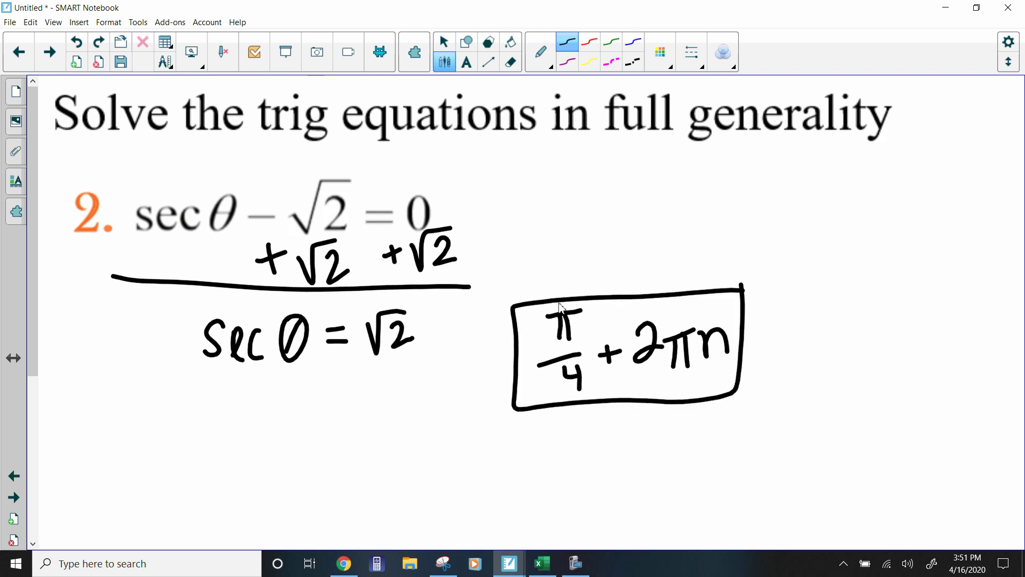
- Switch to the Desmos graph of sec(x) and y = √2
click(344, 563)
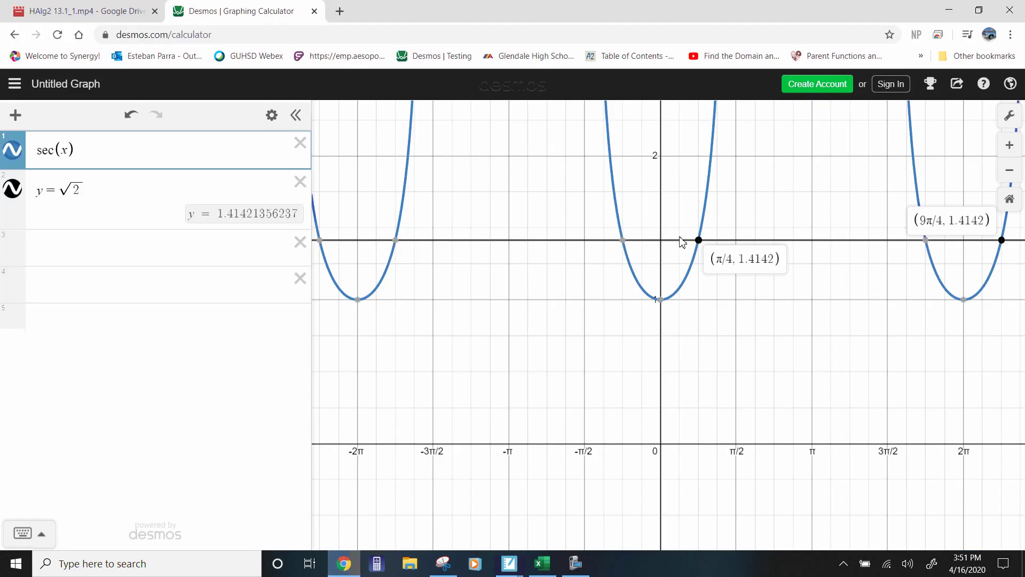
- Pin the 7π/4 and −π/4 intersection labels in Desmos, then return to the notebook
click(698, 239)
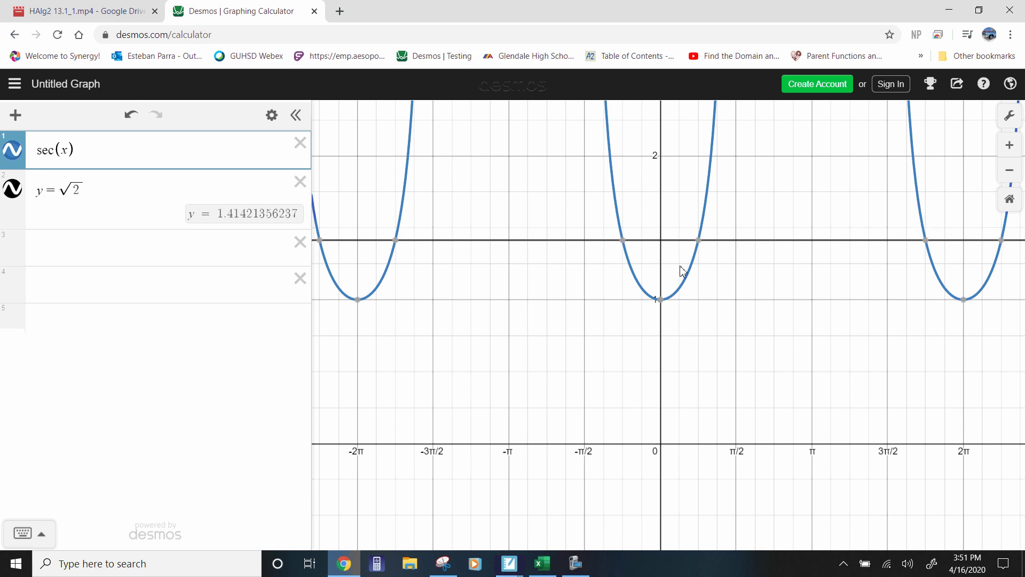
mouse_move(622, 240)
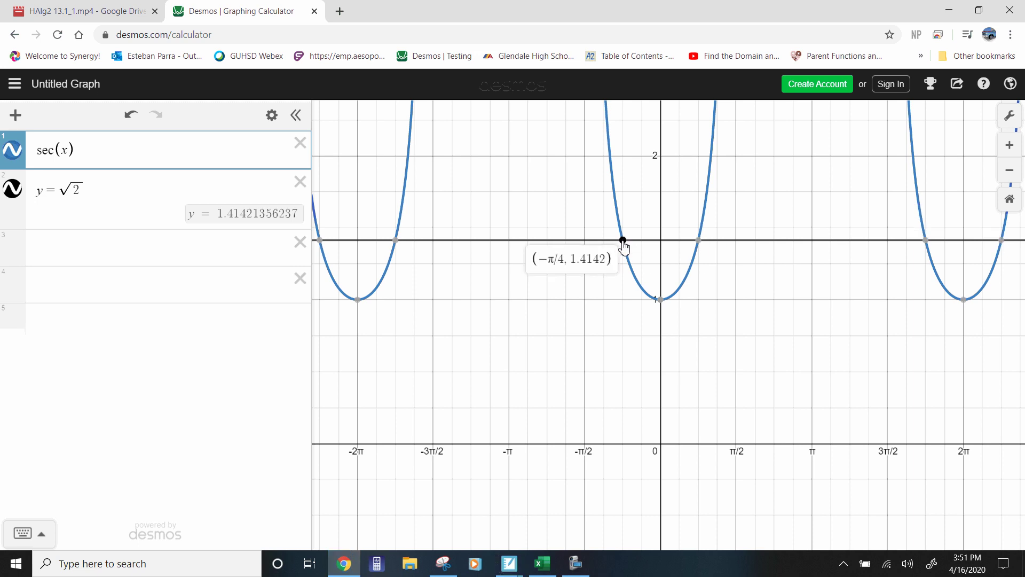
click(926, 241)
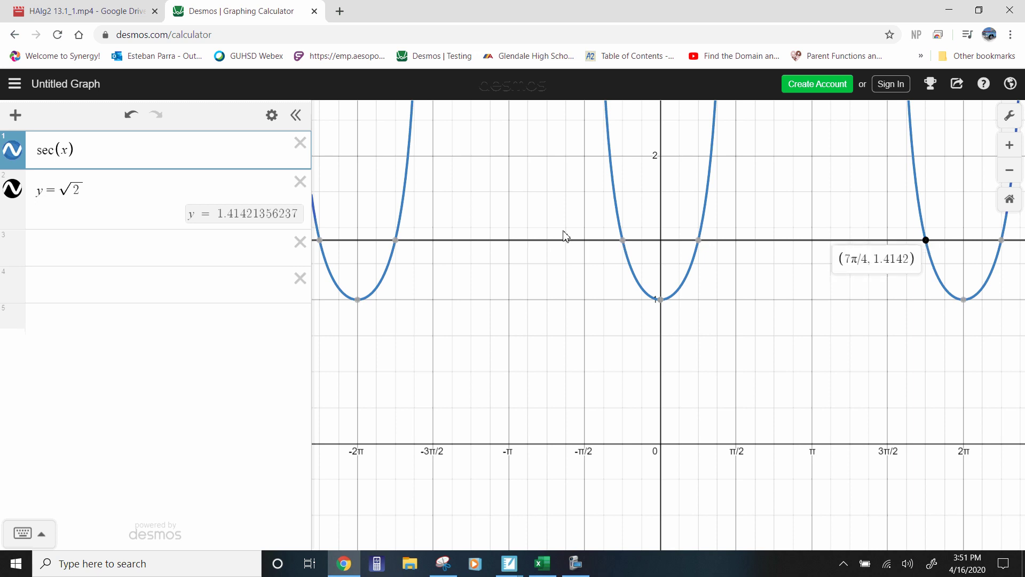
click(624, 242)
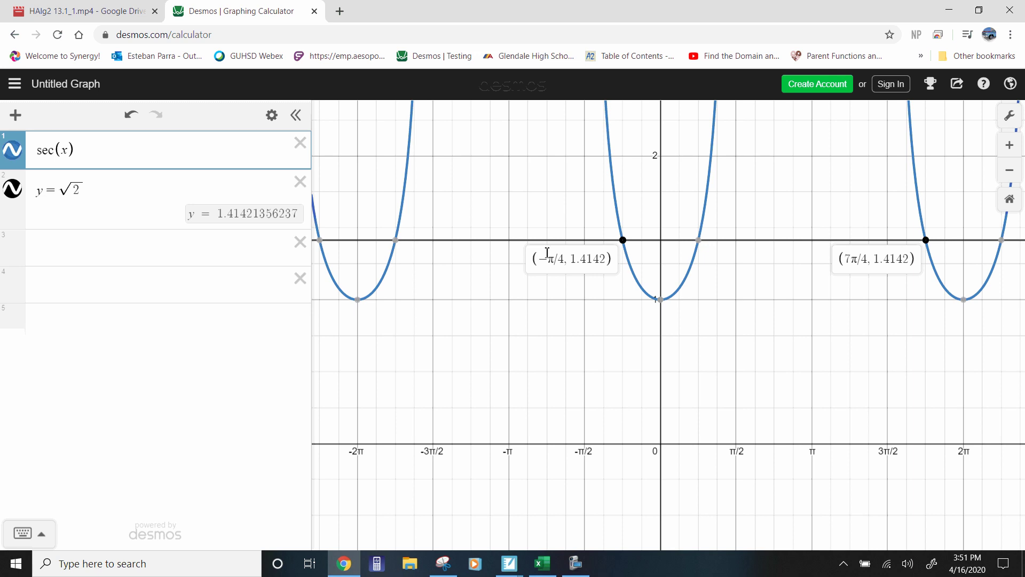
mouse_move(338, 572)
click(350, 566)
- Write and box 7π/4 + 2πn under the first answer, then go to problem 3's page
mouse_move(549, 436)
mouse_down()
mouse_move(560, 458)
mouse_move(597, 435)
mouse_move(582, 459)
mouse_up()
drag(593, 439, 598, 470)
mouse_move(574, 477)
mouse_down()
mouse_move(592, 487)
mouse_move(592, 503)
mouse_up()
drag(627, 455, 623, 478)
drag(616, 474, 639, 457)
mouse_move(647, 451)
mouse_down()
mouse_move(665, 446)
mouse_move(677, 470)
mouse_move(718, 443)
mouse_up()
drag(688, 451, 685, 471)
mouse_move(699, 452)
mouse_down()
mouse_move(701, 469)
mouse_move(740, 434)
mouse_move(746, 454)
mouse_up()
mouse_move(652, 398)
mouse_down()
mouse_move(768, 409)
mouse_move(694, 512)
mouse_move(764, 410)
mouse_up()
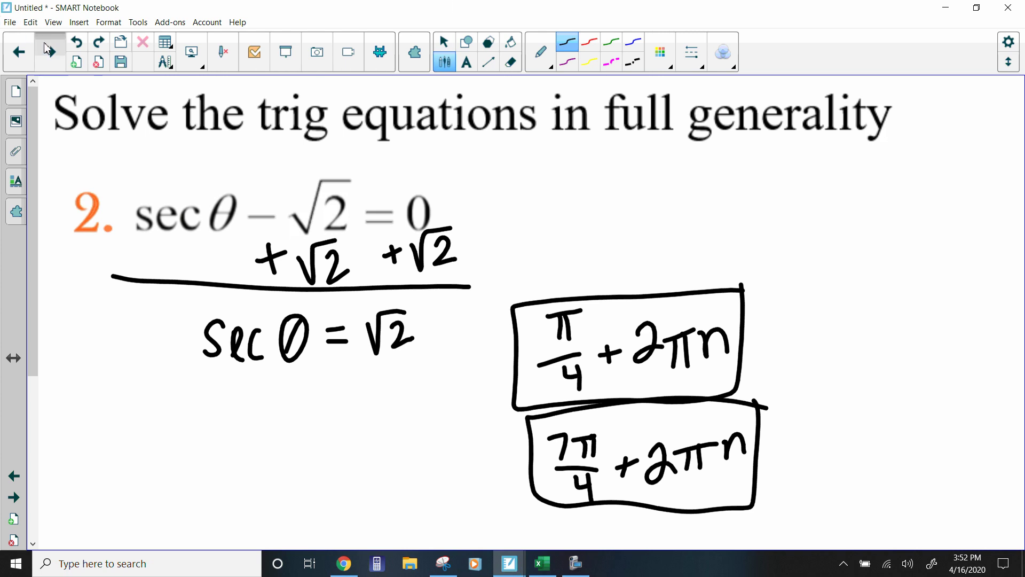
key(Page_Down)
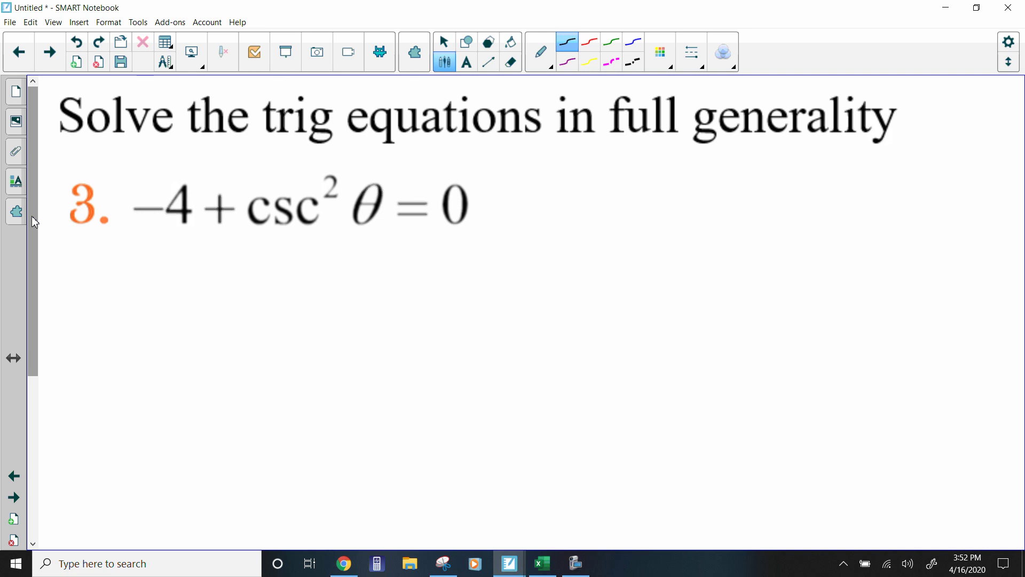
- Add 4 to both sides of −4 + csc²θ = 0 and underline the step
drag(144, 228, 144, 249)
drag(135, 243, 187, 237)
drag(188, 224, 187, 255)
drag(427, 225, 427, 248)
drag(421, 235, 439, 234)
mouse_move(450, 229)
mouse_down()
mouse_move(452, 243)
mouse_move(466, 242)
mouse_up()
drag(464, 230, 466, 258)
drag(481, 266, 163, 266)
- Write the result csc²θ = 4 below the line
mouse_move(277, 301)
mouse_down()
mouse_move(251, 312)
mouse_move(267, 320)
mouse_up()
mouse_move(298, 295)
mouse_down()
mouse_move(289, 318)
mouse_move(321, 318)
mouse_up()
mouse_move(335, 283)
mouse_down()
mouse_move(347, 294)
mouse_move(377, 283)
mouse_move(370, 310)
mouse_up()
drag(419, 288, 446, 294)
mouse_move(462, 284)
mouse_down()
mouse_move(455, 298)
mouse_move(479, 295)
mouse_up()
drag(473, 275, 471, 314)
- Take the square root of both sides in red, giving csc θ = ±2
click(600, 49)
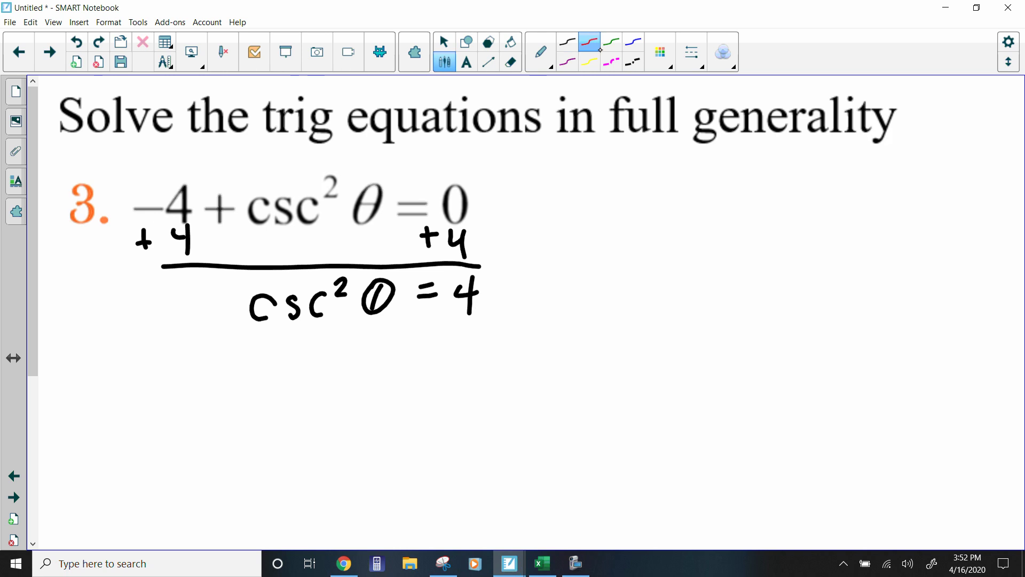
mouse_move(335, 277)
mouse_down()
mouse_move(335, 294)
mouse_move(350, 298)
mouse_up()
drag(228, 291, 339, 261)
mouse_move(438, 297)
mouse_down()
mouse_move(469, 263)
mouse_move(483, 263)
mouse_up()
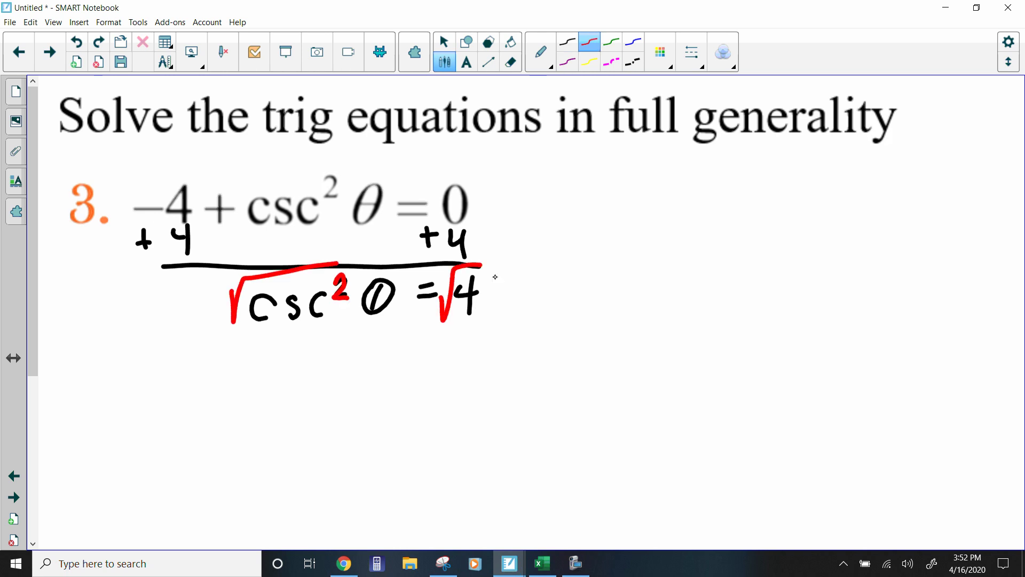
mouse_move(452, 350)
mouse_down()
mouse_move(453, 369)
mouse_move(463, 359)
mouse_move(454, 378)
mouse_move(496, 380)
mouse_up()
drag(392, 364, 411, 362)
drag(390, 377, 412, 373)
mouse_move(277, 358)
mouse_down()
mouse_move(276, 388)
mouse_move(297, 374)
mouse_move(289, 388)
mouse_up()
mouse_move(332, 356)
mouse_down()
mouse_move(331, 386)
mouse_move(372, 350)
mouse_up()
drag(367, 348, 352, 375)
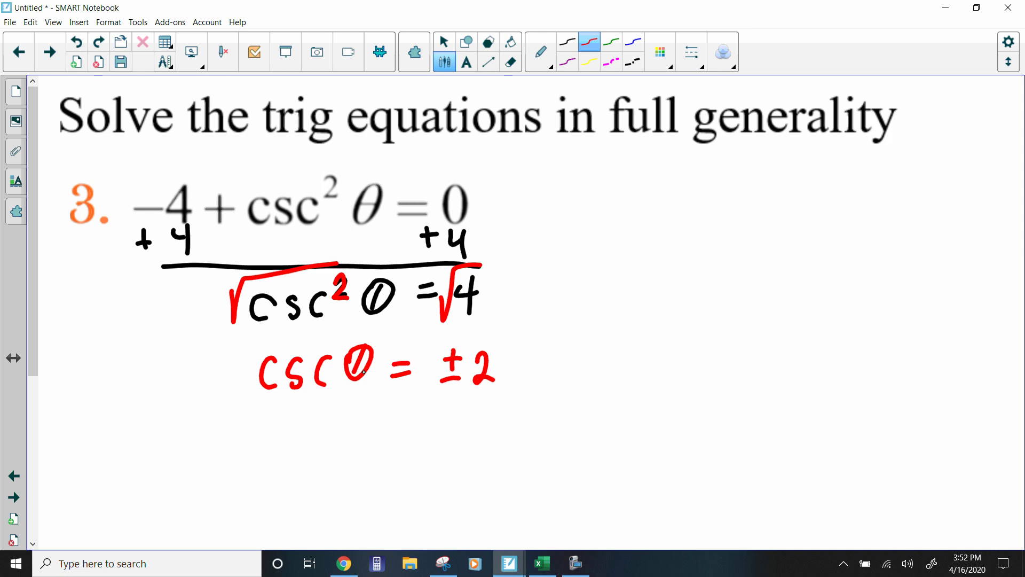
- Jot a sin, cos, tan reminder list beside the title
drag(756, 162, 743, 182)
mouse_move(763, 167)
mouse_down()
mouse_move(769, 178)
mouse_move(792, 155)
mouse_move(801, 172)
mouse_up()
click(765, 155)
mouse_move(758, 194)
mouse_down()
mouse_move(763, 216)
mouse_move(775, 196)
mouse_up()
drag(800, 182, 782, 254)
drag(767, 250, 827, 228)
click(809, 227)
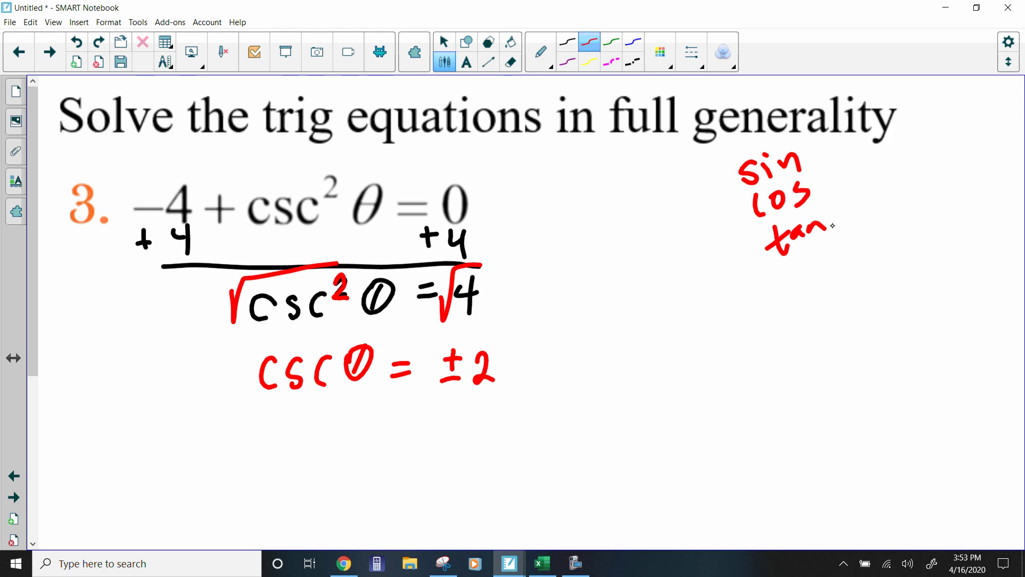
- Star sin in the reminder list with blue ink
click(636, 45)
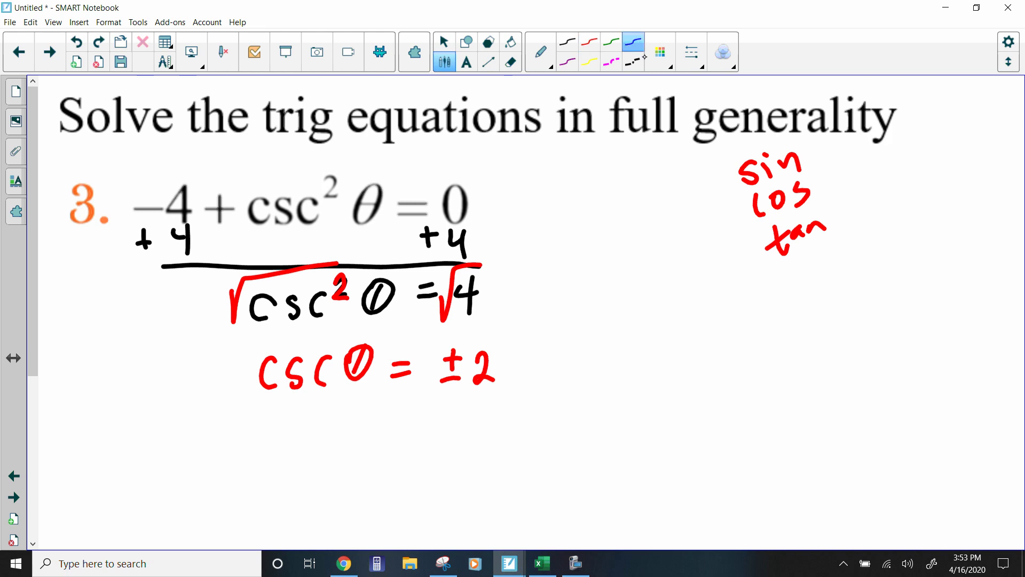
drag(709, 173, 732, 186)
drag(725, 166, 719, 198)
drag(708, 191, 743, 170)
- Rewrite as sin θ = ±1/2 below csc θ = ±2
drag(292, 436, 273, 460)
mouse_move(299, 440)
mouse_down()
mouse_move(298, 458)
mouse_move(324, 454)
mouse_up()
mouse_move(360, 419)
mouse_down()
mouse_move(335, 453)
mouse_move(395, 424)
mouse_up()
mouse_move(379, 434)
mouse_down()
mouse_move(441, 420)
mouse_move(420, 444)
mouse_move(439, 442)
mouse_up()
drag(472, 399, 474, 426)
mouse_move(459, 433)
mouse_down()
mouse_move(483, 425)
mouse_move(499, 448)
mouse_up()
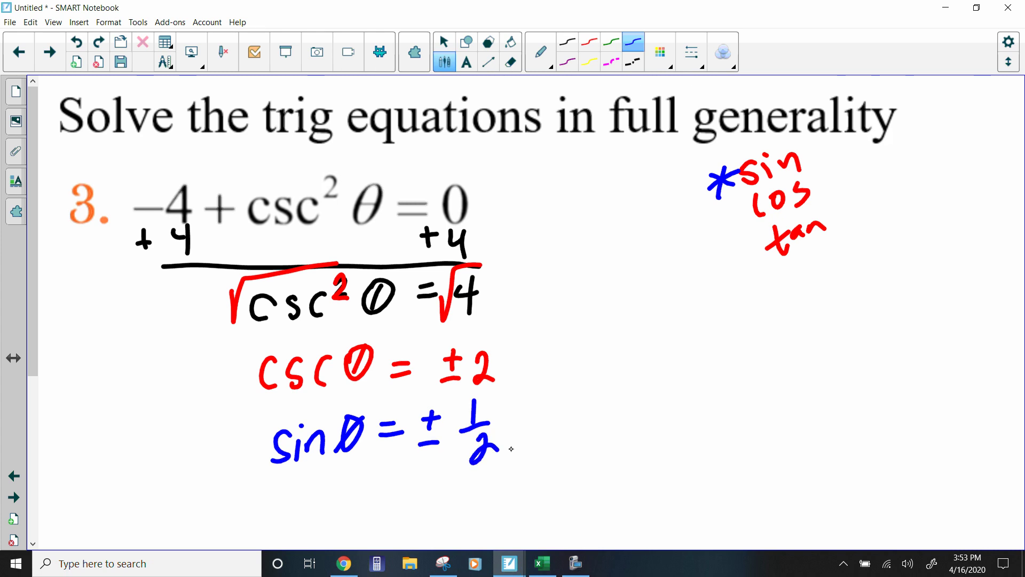
click(519, 572)
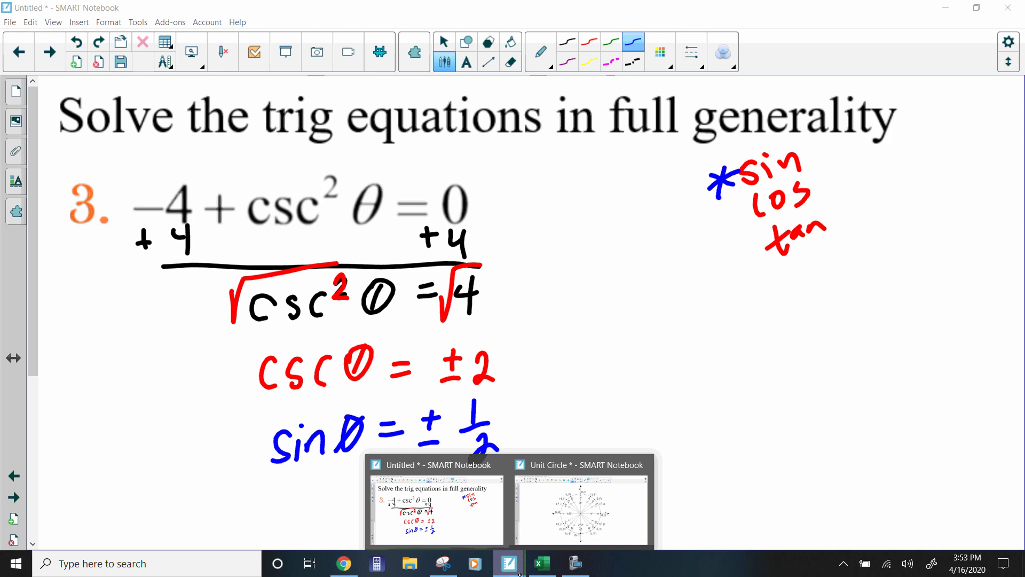
- On the unit circle, circle 1/2 at π/6 and 5π/6 and −1/2 at 7π/6 and 11π/6
click(604, 520)
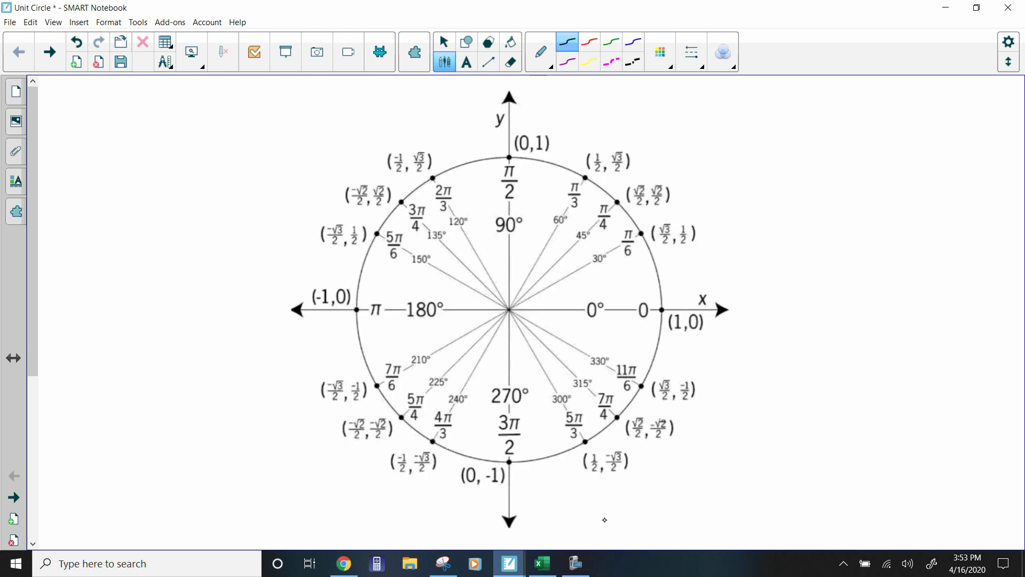
mouse_move(688, 218)
mouse_down()
mouse_move(674, 242)
mouse_move(695, 229)
mouse_up()
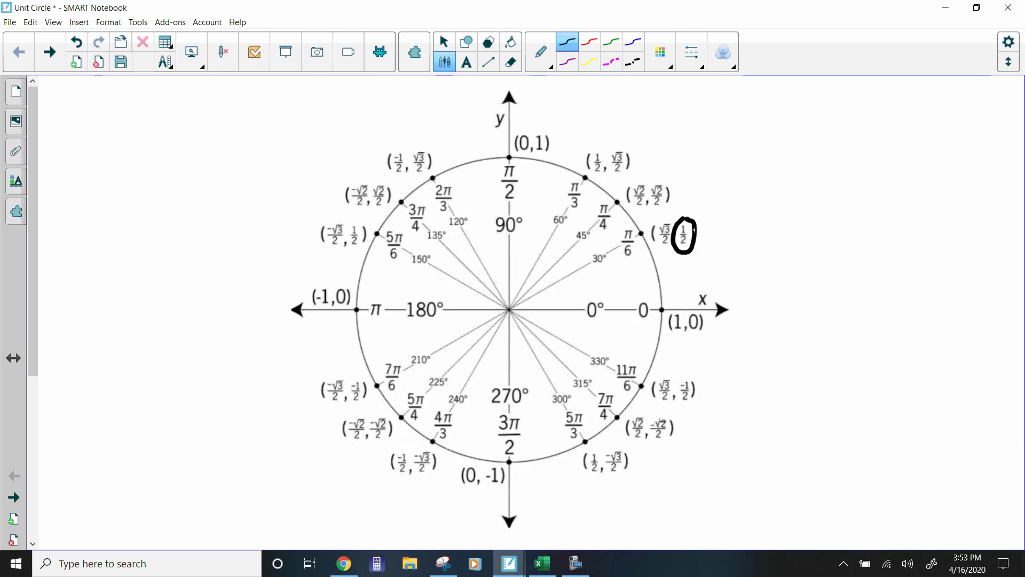
drag(361, 216, 359, 239)
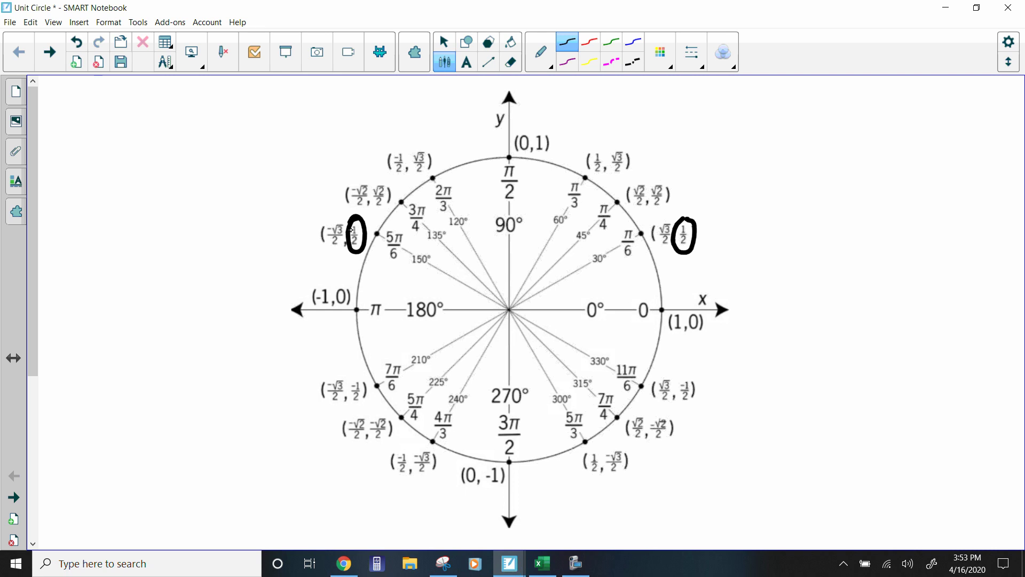
click(596, 43)
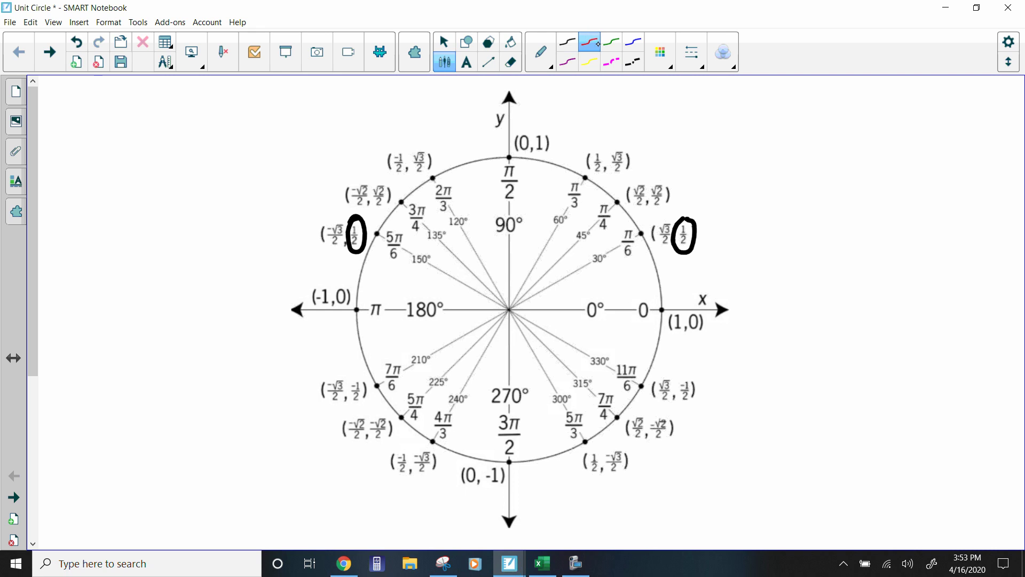
mouse_move(358, 373)
mouse_down()
mouse_move(361, 409)
mouse_move(365, 368)
mouse_up()
mouse_move(701, 385)
mouse_down()
mouse_move(694, 374)
mouse_move(674, 409)
mouse_move(694, 380)
mouse_up()
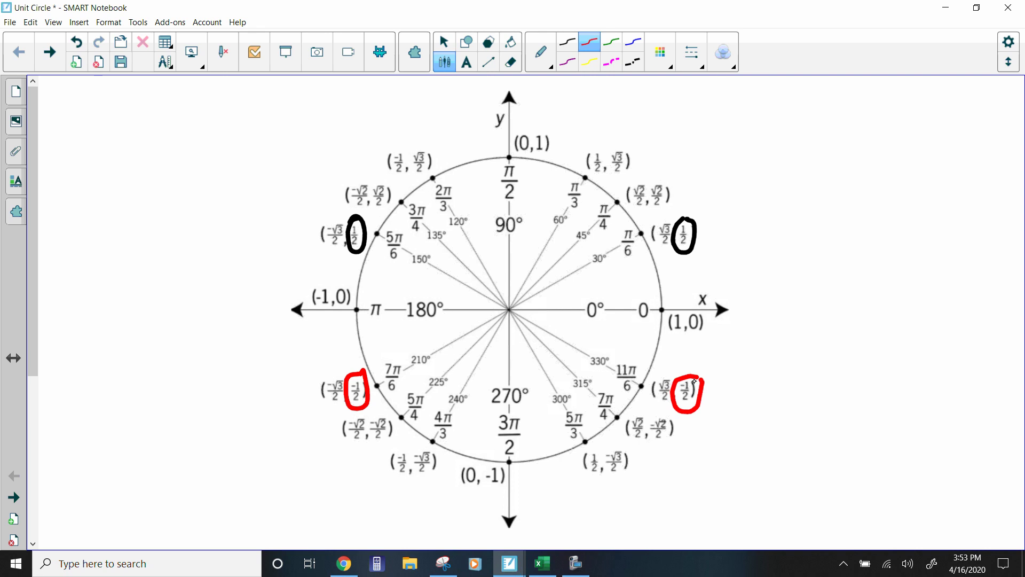
- Box the angle labels π/6, 5π/6, 7π/6 and 7π/4
mouse_move(644, 223)
mouse_down()
mouse_move(602, 222)
mouse_move(640, 263)
mouse_move(643, 224)
mouse_up()
mouse_move(419, 224)
mouse_down()
mouse_move(376, 227)
mouse_move(416, 230)
mouse_up()
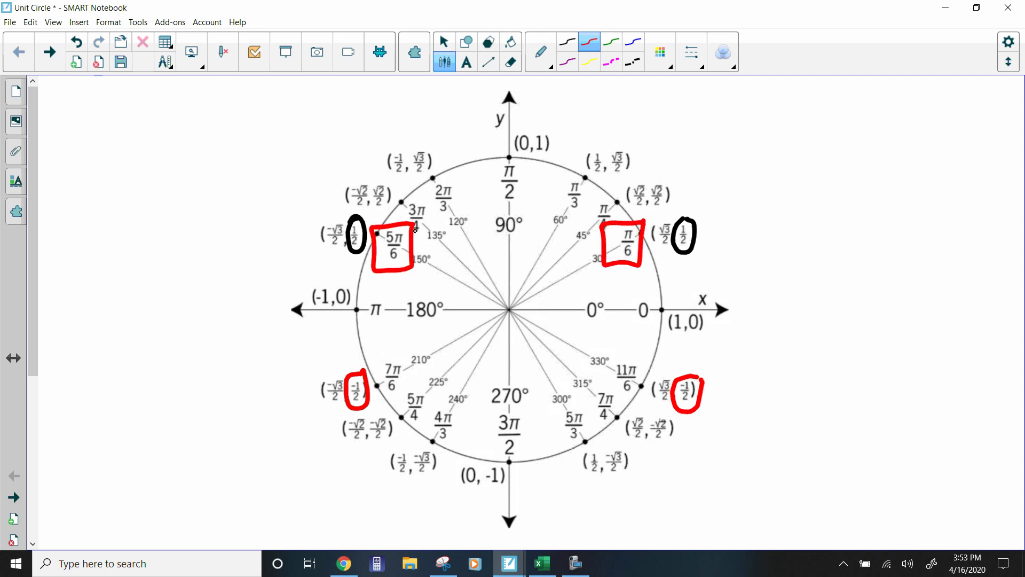
mouse_move(414, 356)
mouse_down()
mouse_move(375, 400)
mouse_move(416, 360)
mouse_up()
mouse_move(616, 380)
mouse_down()
mouse_move(578, 384)
mouse_move(621, 426)
mouse_move(617, 384)
mouse_up()
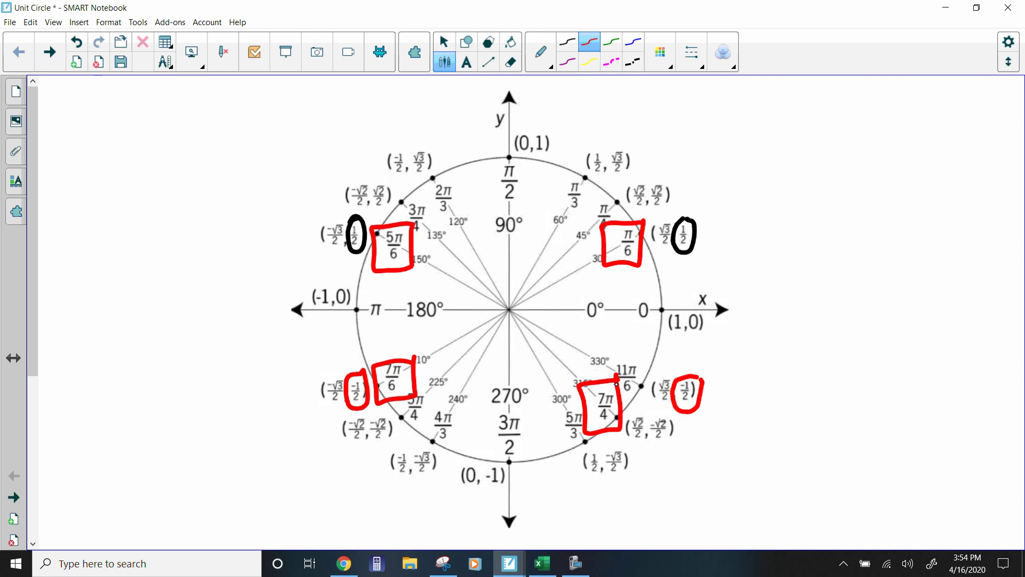
- Draw a green line and arc from π/6 to 7π/6, labelled π
click(624, 43)
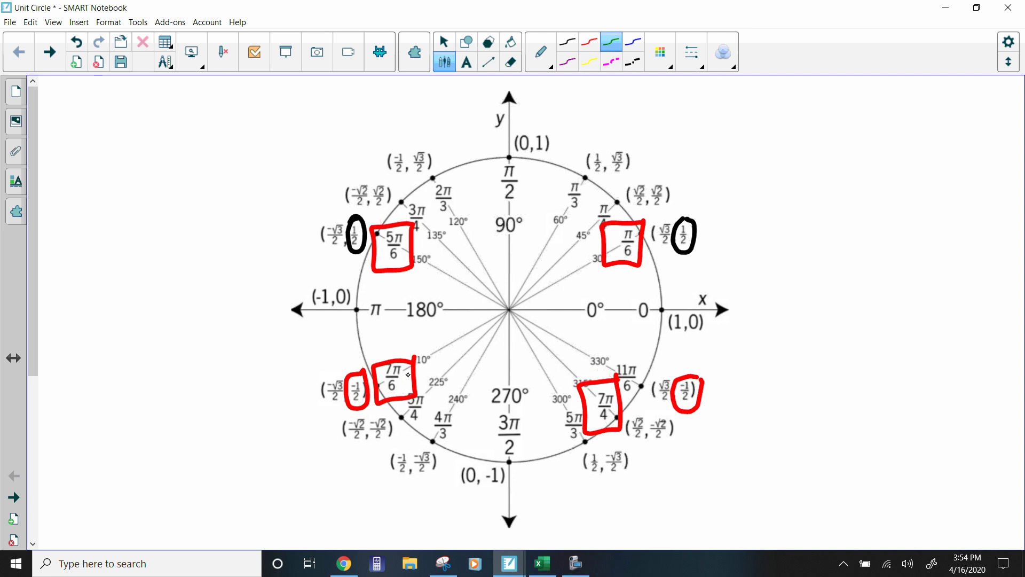
drag(418, 367, 592, 265)
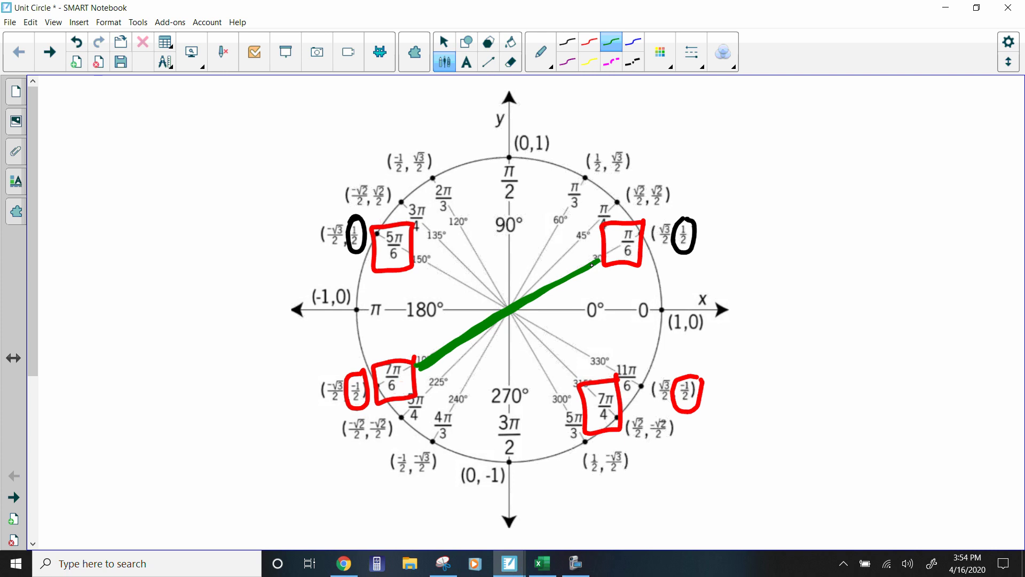
mouse_move(592, 229)
mouse_down()
mouse_move(515, 215)
mouse_move(429, 316)
mouse_move(425, 337)
mouse_move(448, 320)
mouse_up()
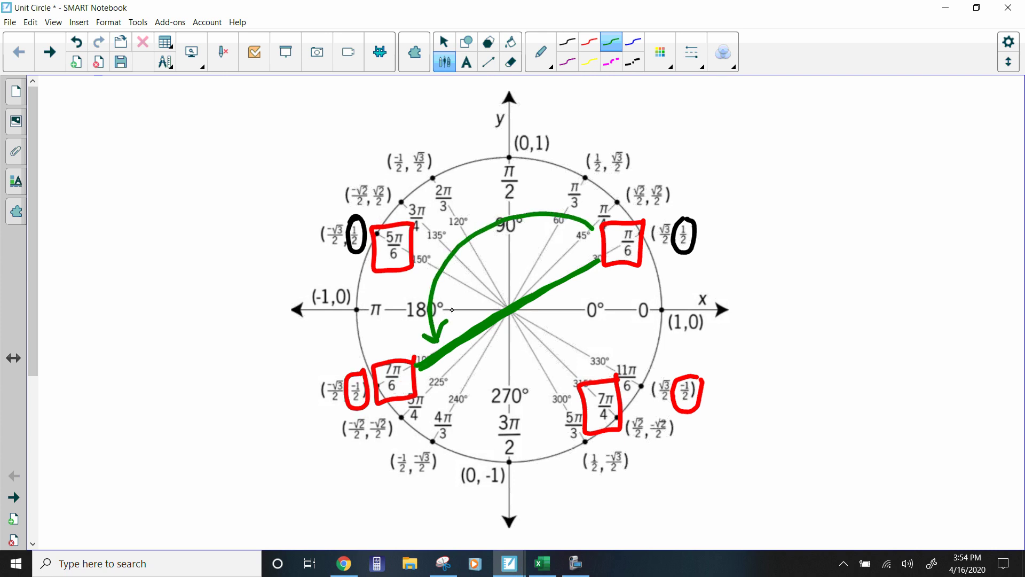
mouse_move(526, 193)
mouse_down()
mouse_move(547, 184)
mouse_move(532, 207)
mouse_move(543, 202)
mouse_up()
click(508, 564)
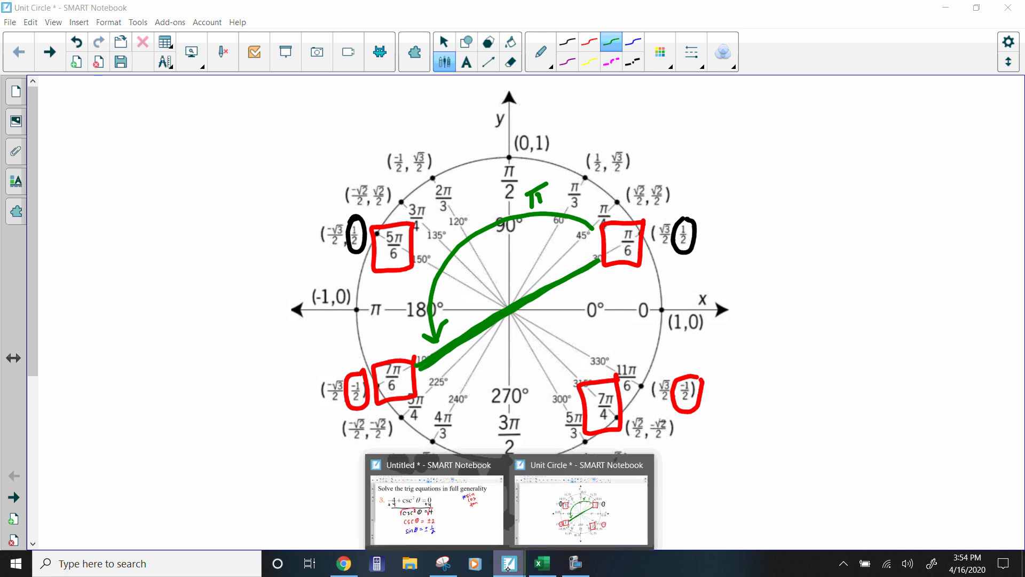
- Write and box π/6 + πn beside problem 3, then return to the Unit Circle notebook
click(468, 519)
mouse_move(615, 326)
mouse_down()
mouse_move(618, 356)
mouse_move(641, 325)
mouse_move(639, 352)
mouse_move(660, 355)
mouse_move(626, 380)
mouse_up()
mouse_move(688, 347)
mouse_down()
mouse_move(681, 368)
mouse_move(700, 348)
mouse_up()
mouse_move(710, 342)
mouse_down()
mouse_move(739, 336)
mouse_move(717, 364)
mouse_up()
mouse_move(732, 339)
mouse_down()
mouse_move(735, 365)
mouse_move(770, 336)
mouse_up()
mouse_move(796, 309)
mouse_down()
mouse_move(592, 419)
mouse_move(813, 337)
mouse_move(810, 309)
mouse_up()
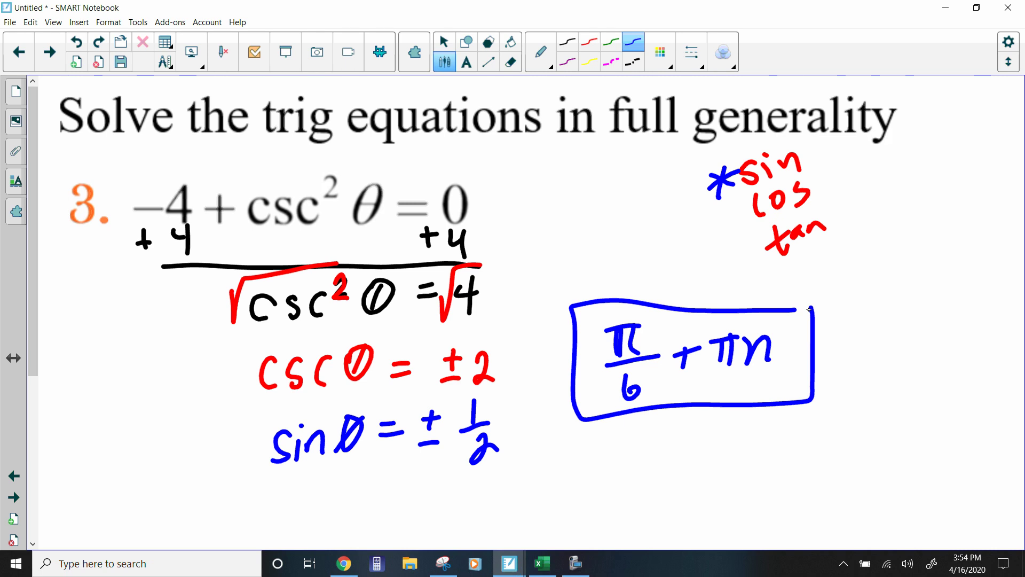
mouse_move(510, 563)
click(563, 536)
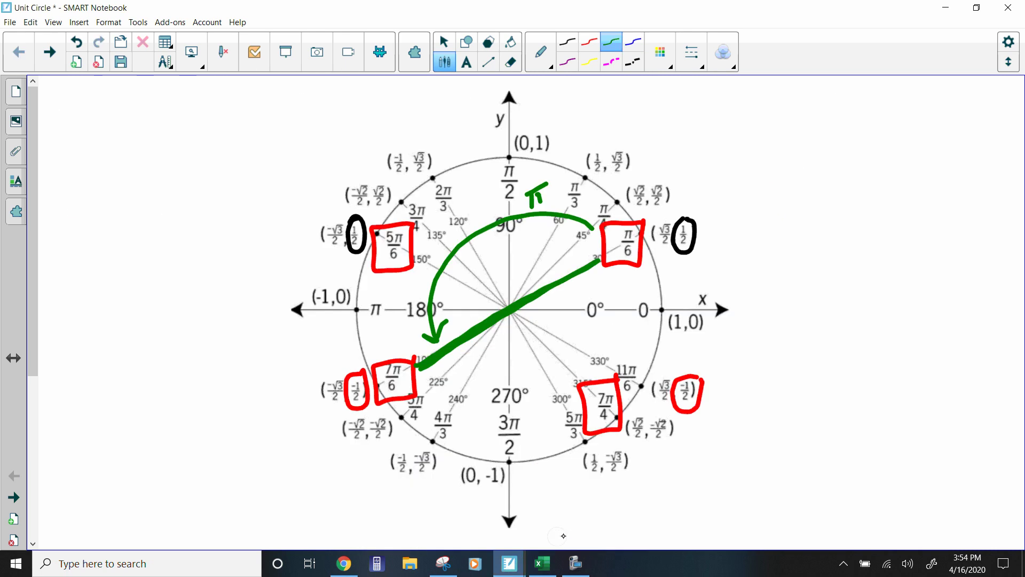
- Draw a blue line and arrowed arc from 5π/6 to 11π/6 labelled π, then return to problem 3
click(633, 42)
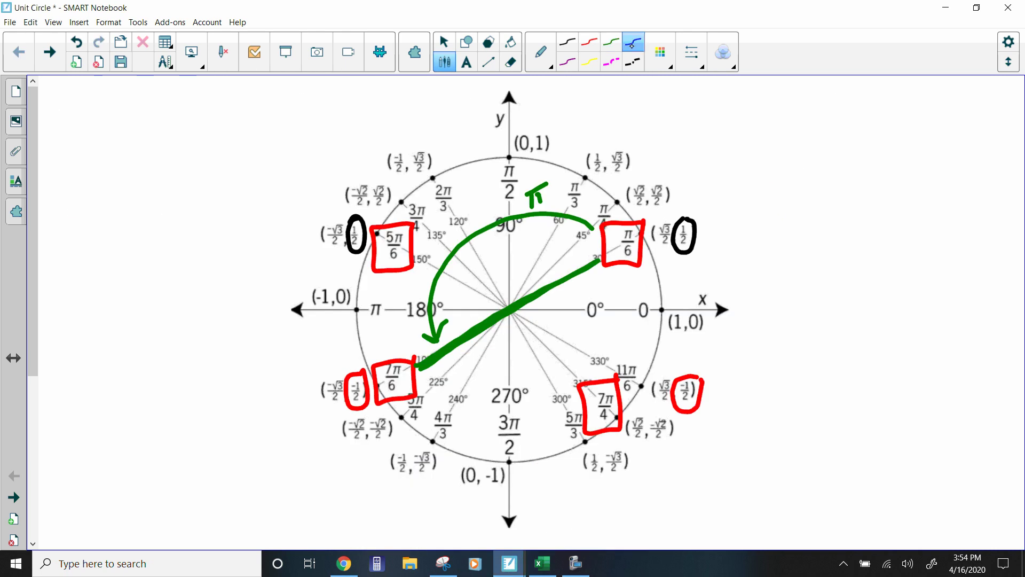
mouse_move(408, 230)
mouse_down()
mouse_move(365, 262)
mouse_move(398, 269)
mouse_move(408, 230)
mouse_move(413, 258)
mouse_move(618, 366)
mouse_up()
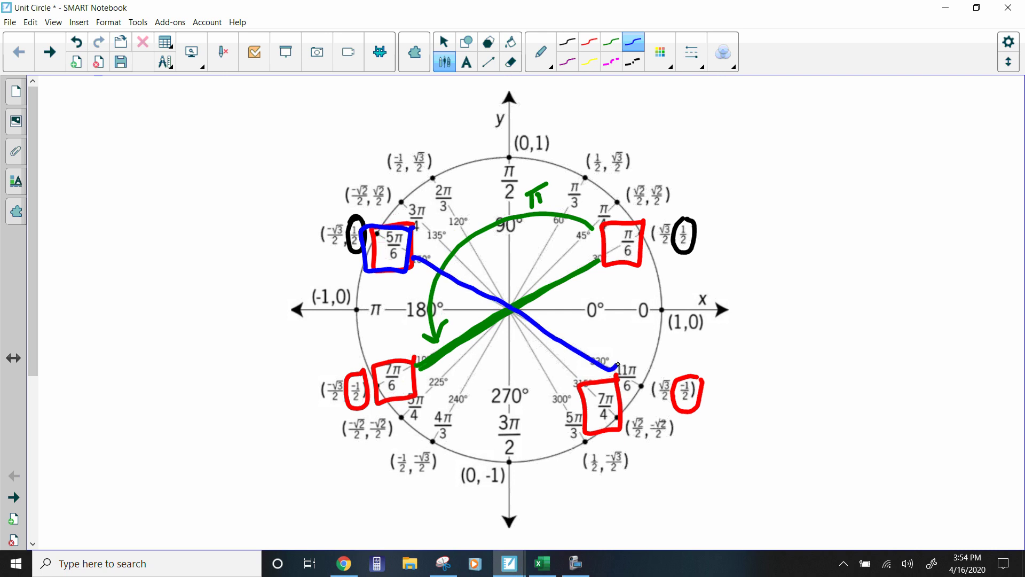
mouse_move(425, 263)
mouse_down()
mouse_move(414, 331)
mouse_move(456, 380)
mouse_move(522, 399)
mouse_move(585, 356)
mouse_up()
drag(554, 367, 584, 358)
drag(585, 356, 576, 382)
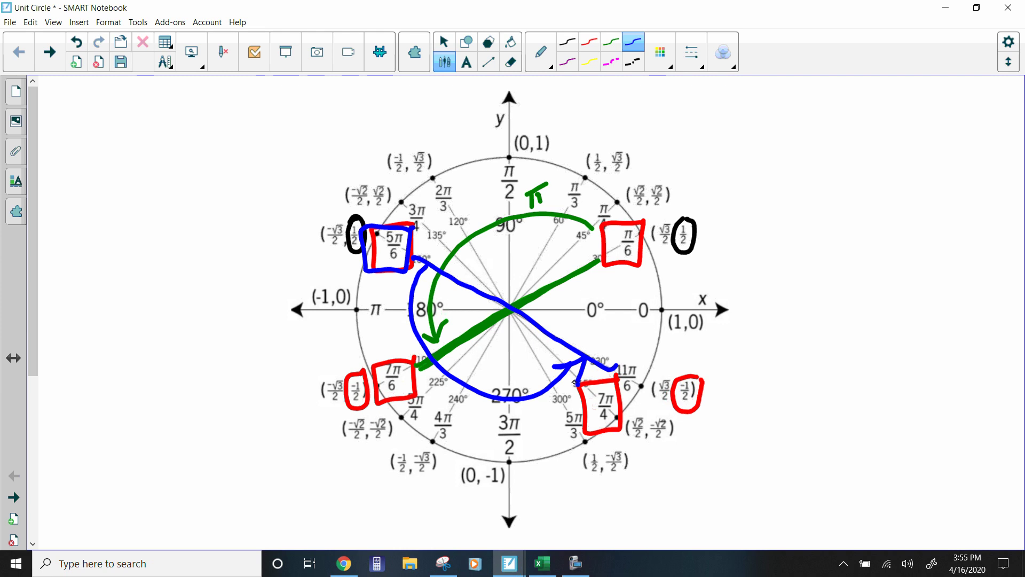
mouse_move(477, 410)
mouse_down()
mouse_move(493, 429)
mouse_move(497, 406)
mouse_up()
mouse_move(509, 562)
click(485, 541)
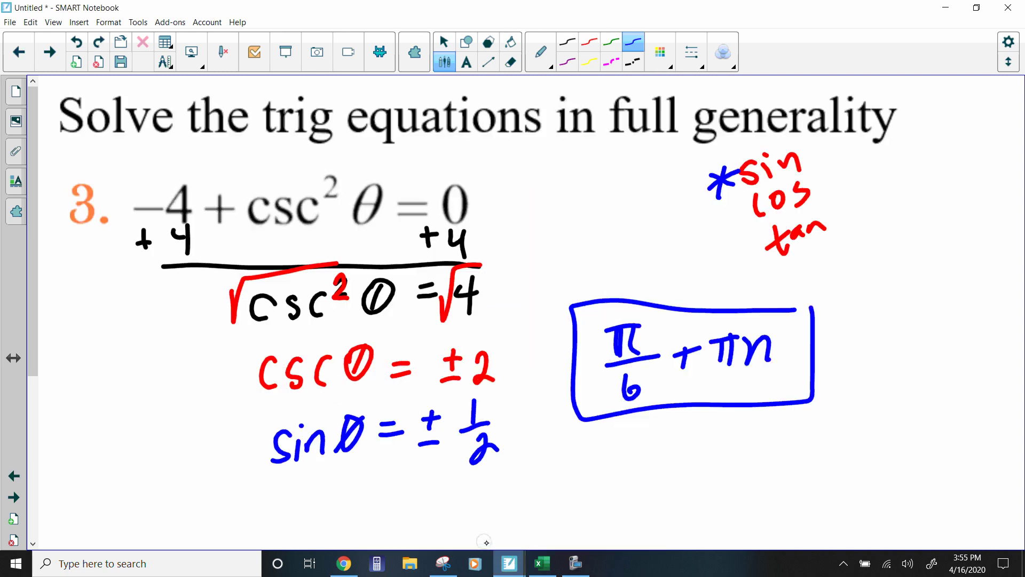
- Write and box 5π/6 + πn under the first answer, then go to the next problem page
drag(635, 427, 623, 428)
drag(613, 429, 612, 459)
mouse_move(623, 437)
mouse_down()
mouse_move(651, 428)
mouse_move(641, 452)
mouse_up()
mouse_move(650, 437)
mouse_down()
mouse_move(661, 456)
mouse_move(637, 487)
mouse_up()
drag(686, 446, 685, 467)
drag(670, 457, 748, 438)
drag(724, 439, 721, 464)
mouse_move(733, 444)
mouse_down()
mouse_move(737, 465)
mouse_move(774, 459)
mouse_up()
mouse_move(804, 410)
mouse_down()
mouse_move(581, 418)
mouse_move(602, 523)
mouse_move(812, 471)
mouse_move(808, 407)
mouse_up()
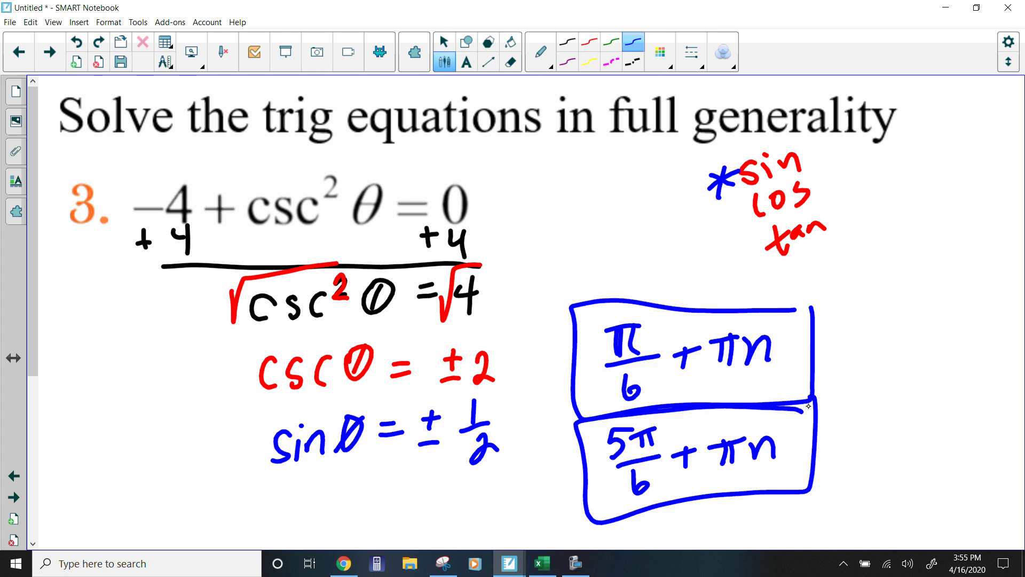
click(50, 51)
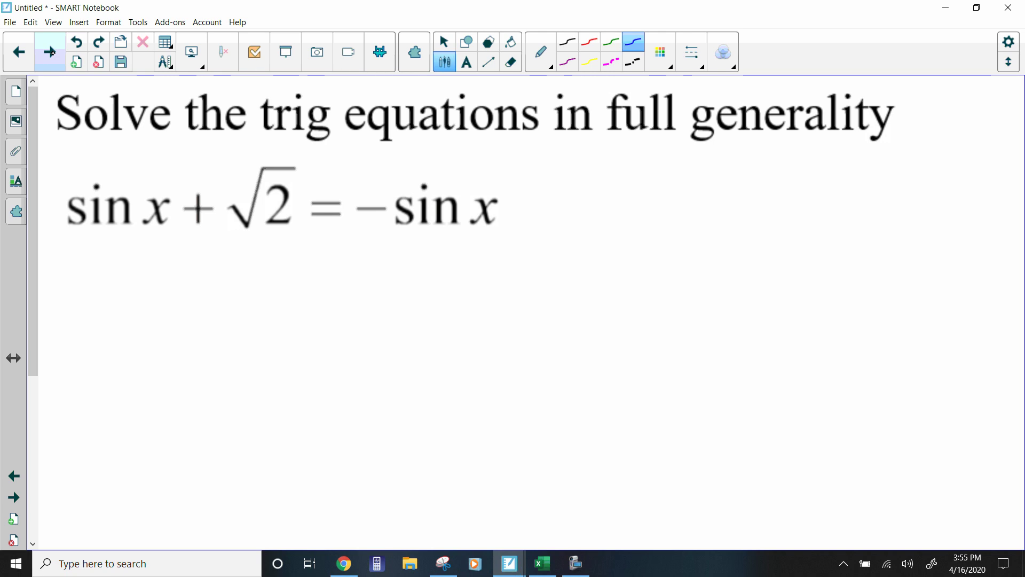
- Add sin x to both sides, leaving 0 on the right
drag(368, 228, 369, 259)
mouse_move(351, 247)
mouse_down()
mouse_move(400, 260)
mouse_move(494, 257)
mouse_move(475, 260)
mouse_up()
click(430, 233)
mouse_move(79, 235)
mouse_down()
mouse_move(73, 254)
mouse_move(91, 243)
mouse_move(118, 262)
mouse_up()
click(90, 236)
click(107, 250)
mouse_move(140, 238)
mouse_down()
mouse_move(158, 262)
mouse_move(143, 270)
mouse_up()
drag(323, 296, 347, 293)
drag(324, 308, 345, 304)
mouse_move(386, 293)
mouse_down()
mouse_move(374, 294)
mouse_move(383, 283)
mouse_up()
- Combine the left side into 2sin x + √2 = 0
mouse_move(69, 291)
mouse_down()
mouse_move(66, 320)
mouse_move(85, 311)
mouse_up()
drag(106, 301, 95, 327)
click(113, 296)
mouse_move(111, 309)
mouse_down()
mouse_move(111, 324)
mouse_move(173, 318)
mouse_up()
drag(167, 294, 152, 323)
drag(199, 295, 196, 316)
mouse_move(187, 305)
mouse_down()
mouse_move(225, 304)
mouse_move(251, 285)
mouse_move(257, 311)
mouse_up()
- Subtract √2 from both sides, giving 2sin x = −√2
drag(189, 337, 256, 321)
drag(241, 325, 272, 341)
drag(332, 334, 347, 330)
mouse_move(362, 331)
mouse_down()
mouse_move(398, 324)
mouse_move(399, 345)
mouse_move(72, 367)
mouse_up()
mouse_move(172, 394)
mouse_down()
mouse_move(189, 392)
mouse_move(201, 415)
mouse_move(238, 415)
mouse_up()
click(245, 387)
mouse_move(251, 416)
mouse_down()
mouse_move(262, 398)
mouse_move(265, 414)
mouse_up()
mouse_move(275, 389)
mouse_down()
mouse_move(291, 411)
mouse_move(274, 416)
mouse_up()
drag(309, 394, 325, 390)
drag(309, 406, 354, 398)
mouse_move(367, 398)
mouse_down()
mouse_move(375, 411)
mouse_move(400, 376)
mouse_move(401, 409)
mouse_up()
click(386, 393)
- Divide both sides by 2 to get sin x = −√2/2
drag(166, 432, 264, 430)
drag(192, 445, 234, 453)
mouse_move(373, 411)
mouse_down()
mouse_move(414, 409)
mouse_move(409, 437)
mouse_up()
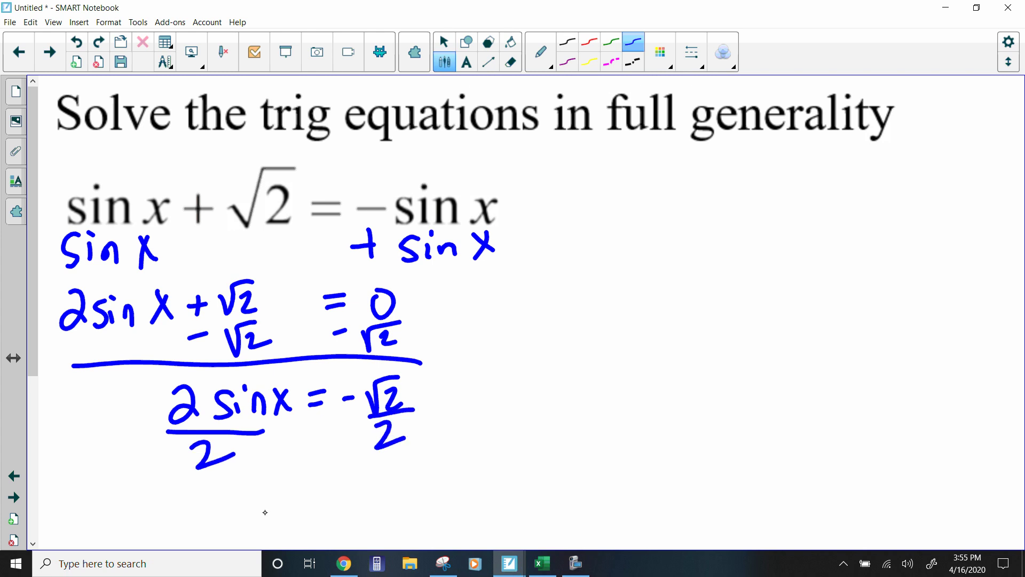
drag(272, 499, 262, 526)
mouse_move(281, 508)
mouse_down()
mouse_move(280, 521)
mouse_move(305, 498)
mouse_move(314, 513)
mouse_up()
mouse_move(323, 496)
mouse_down()
mouse_move(343, 514)
mouse_move(327, 517)
mouse_move(378, 491)
mouse_up()
drag(361, 503, 412, 482)
mouse_move(418, 474)
mouse_down()
mouse_move(428, 483)
mouse_move(447, 453)
mouse_up()
drag(439, 464, 458, 481)
mouse_move(423, 501)
mouse_down()
mouse_move(456, 496)
mouse_move(460, 519)
mouse_up()
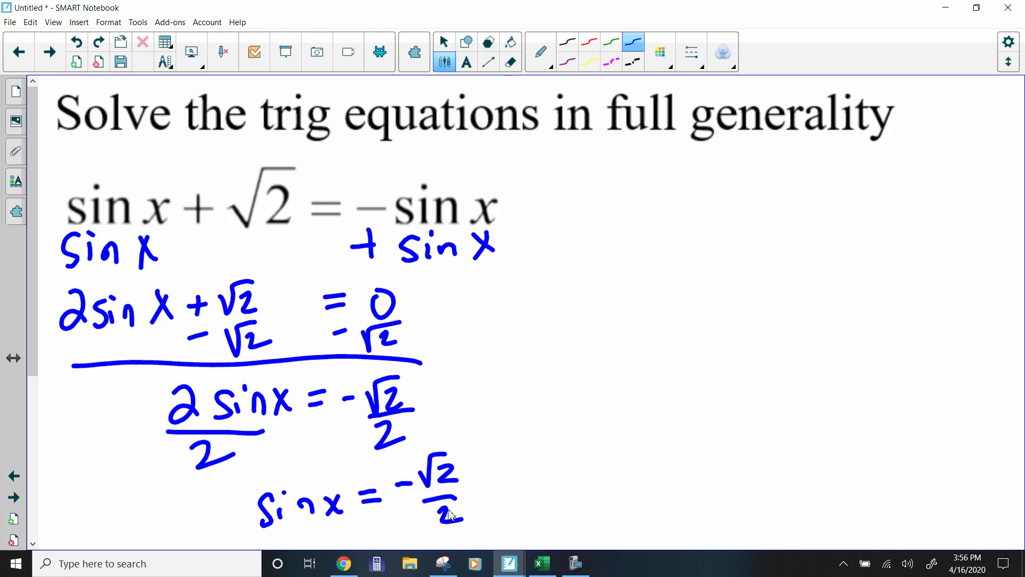
click(510, 564)
- Clear all earlier ink from the Unit Circle notebook and bring it to the front
click(599, 530)
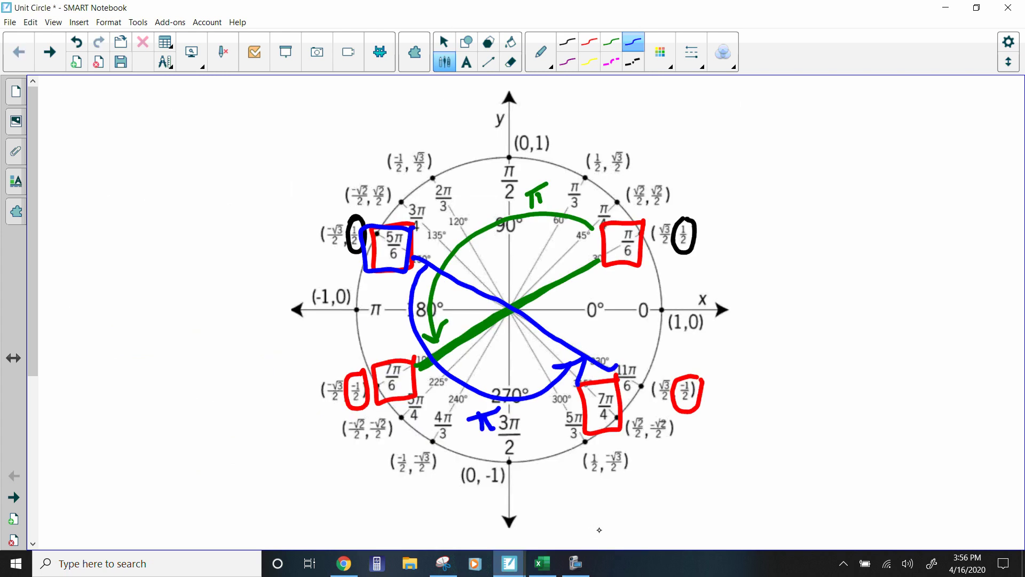
click(230, 55)
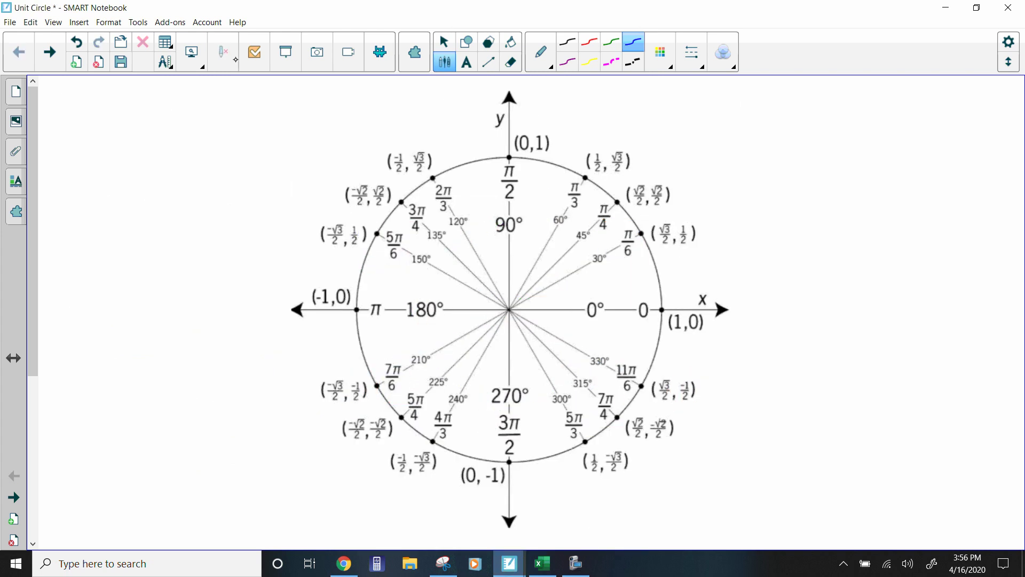
click(508, 563)
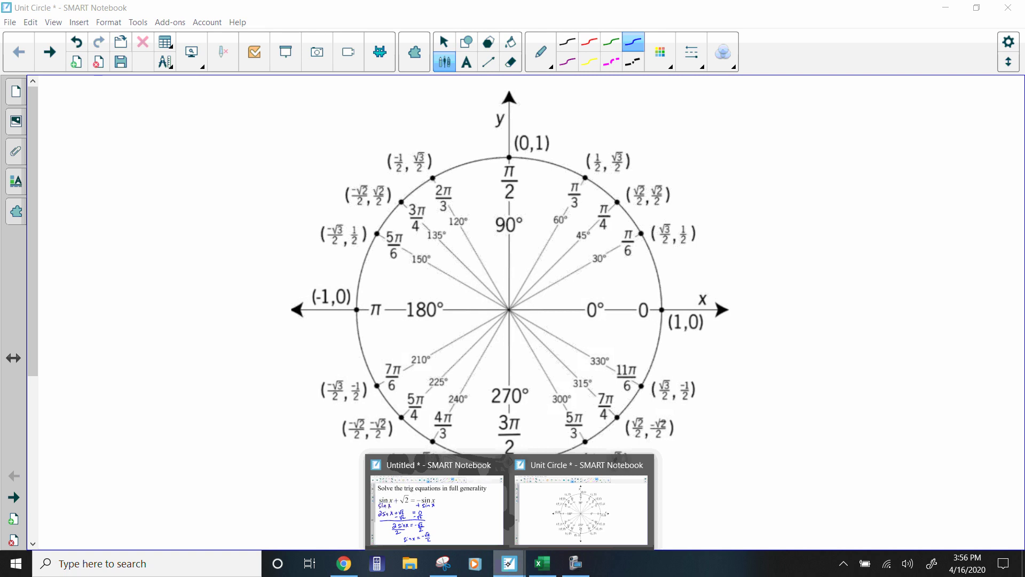
click(619, 513)
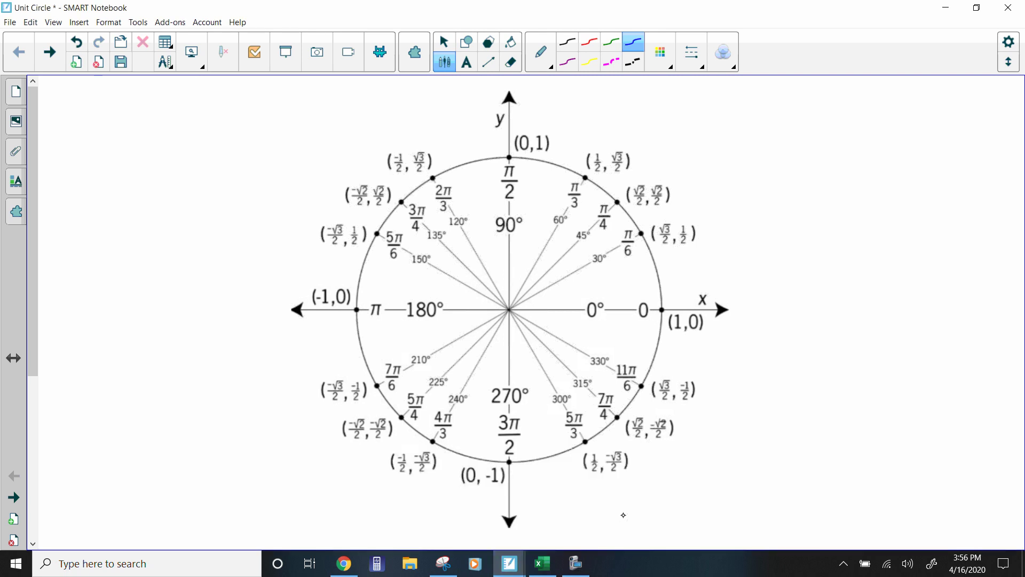
- Mark 7π/4 and 5π/4 and their −√2/2 coordinates in blue, plus a diagonal toward 3π/4
mouse_move(620, 383)
mouse_down()
mouse_move(599, 386)
mouse_move(620, 426)
mouse_move(618, 383)
mouse_up()
mouse_move(651, 413)
mouse_down()
mouse_move(668, 416)
mouse_move(659, 421)
mouse_up()
mouse_move(385, 412)
mouse_down()
mouse_move(394, 434)
mouse_move(381, 407)
mouse_move(427, 382)
mouse_move(431, 406)
mouse_move(429, 382)
mouse_up()
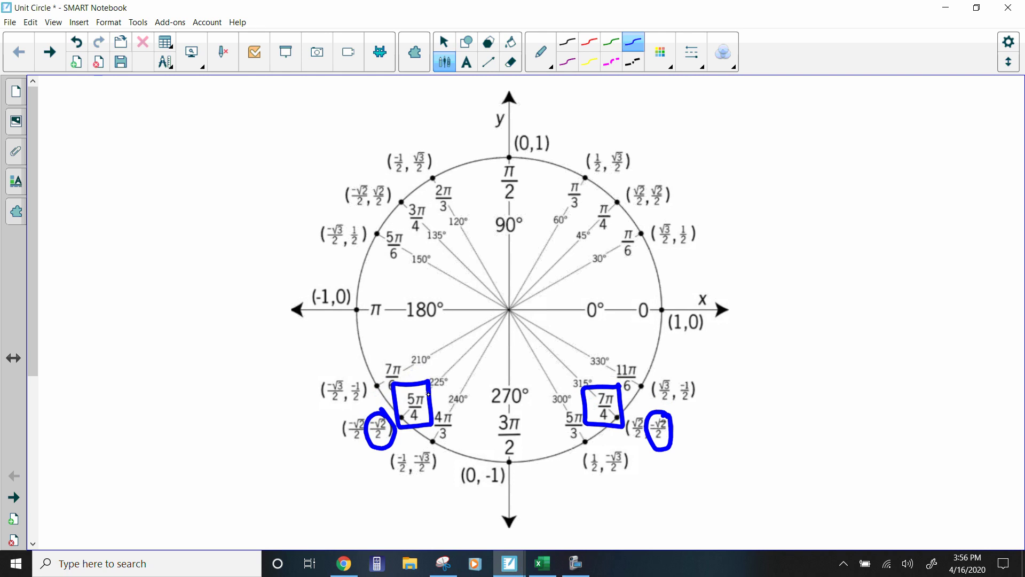
mouse_move(579, 373)
mouse_down()
mouse_move(412, 207)
mouse_move(401, 235)
mouse_move(418, 197)
mouse_up()
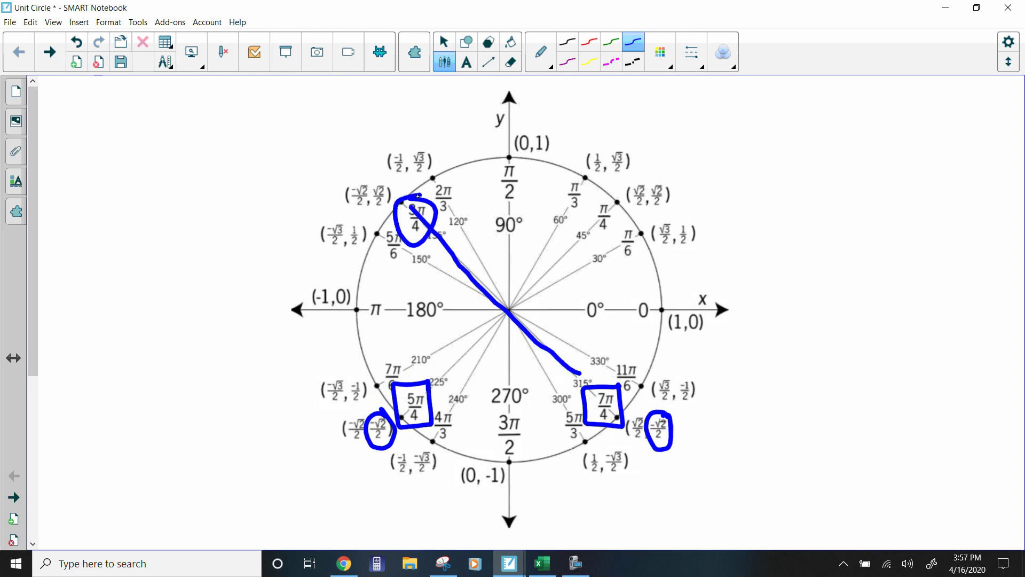
- Undo the extra loop around 3π/4 and the diagonal stroke
click(76, 42)
click(76, 61)
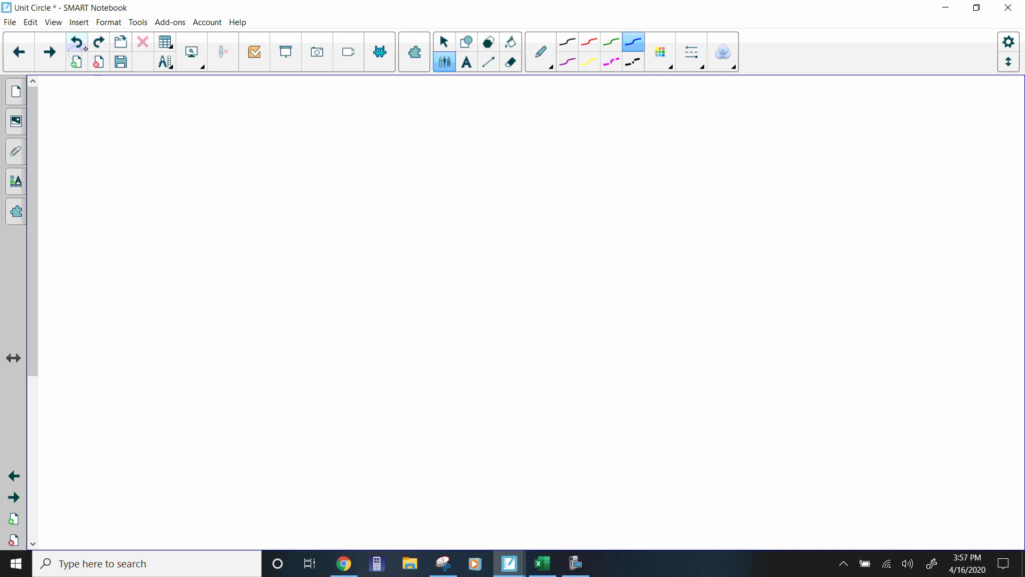
click(19, 52)
click(77, 42)
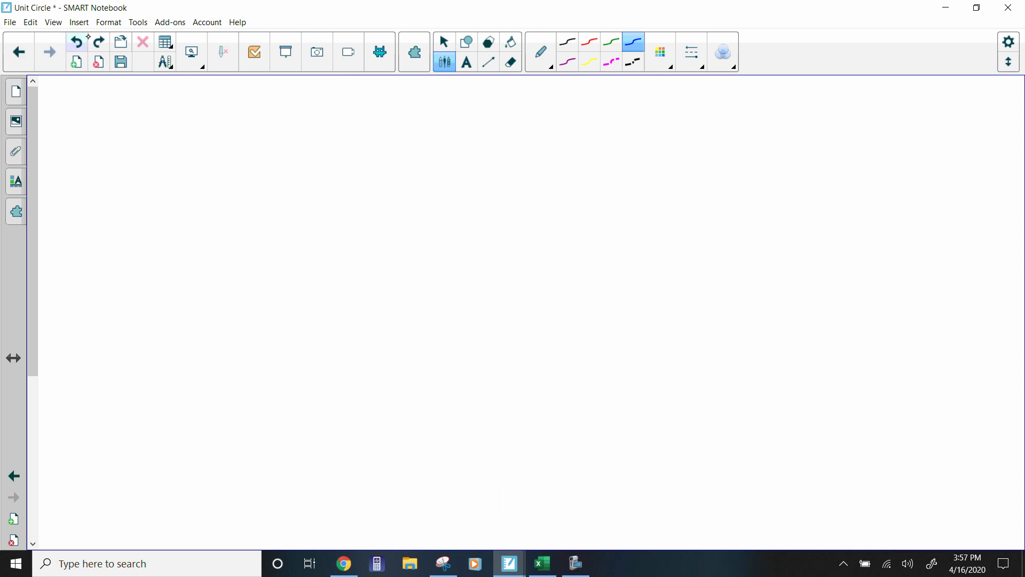